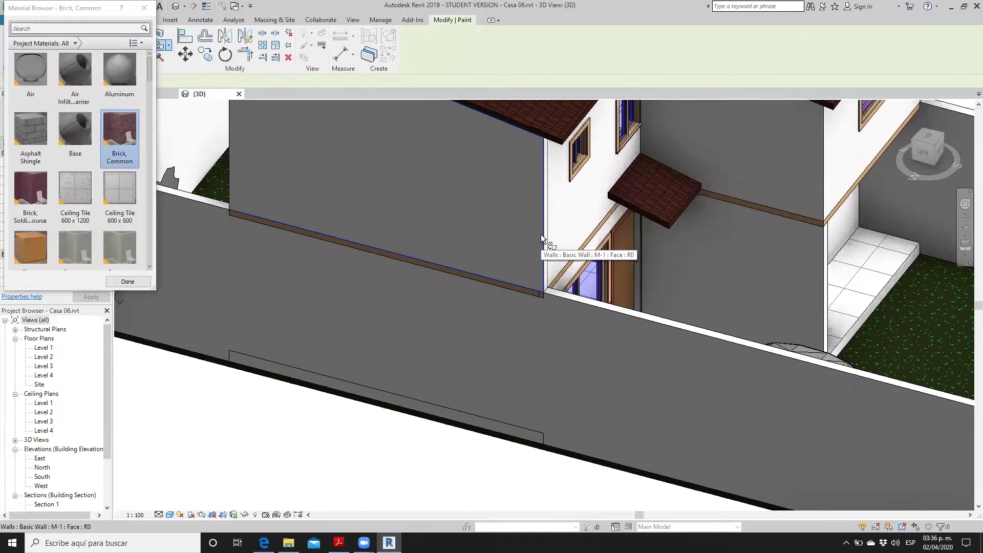
# Search the paint materials for 'brick' and pick Brick, Common
pyautogui.click(49, 28)
pyautogui.write('brick')
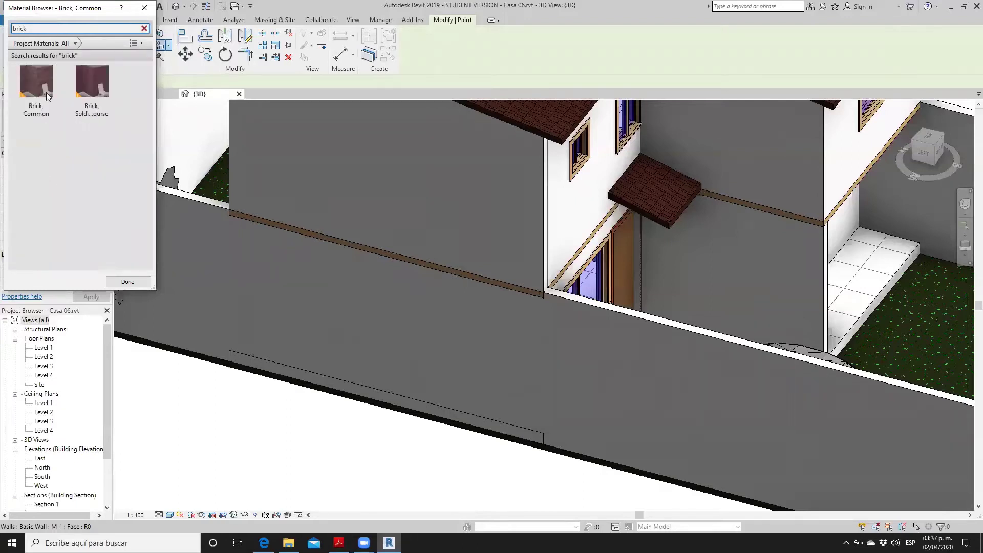
pyautogui.click(33, 78)
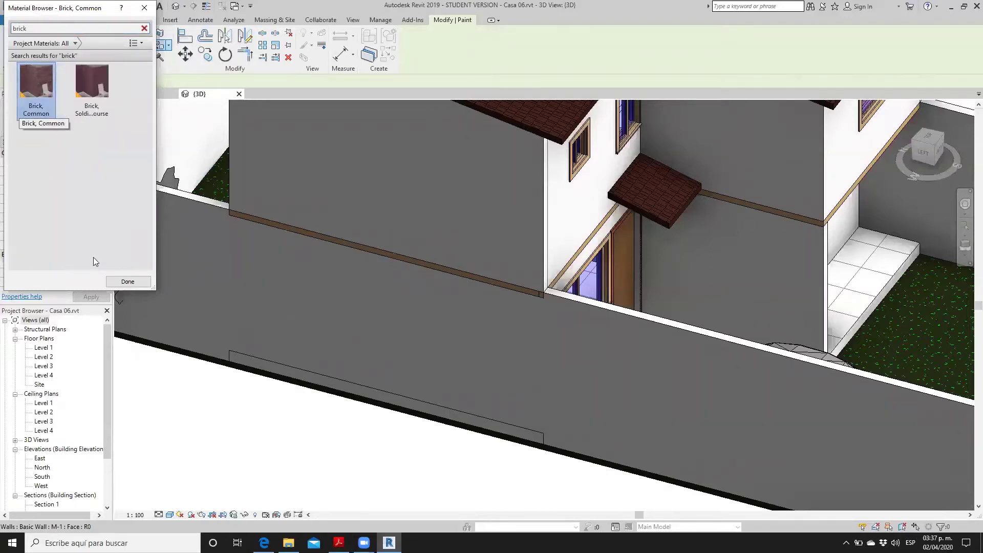
# Close the browser, then restart Paint (PT) with Brick, Common as the material
pyautogui.click(128, 281)
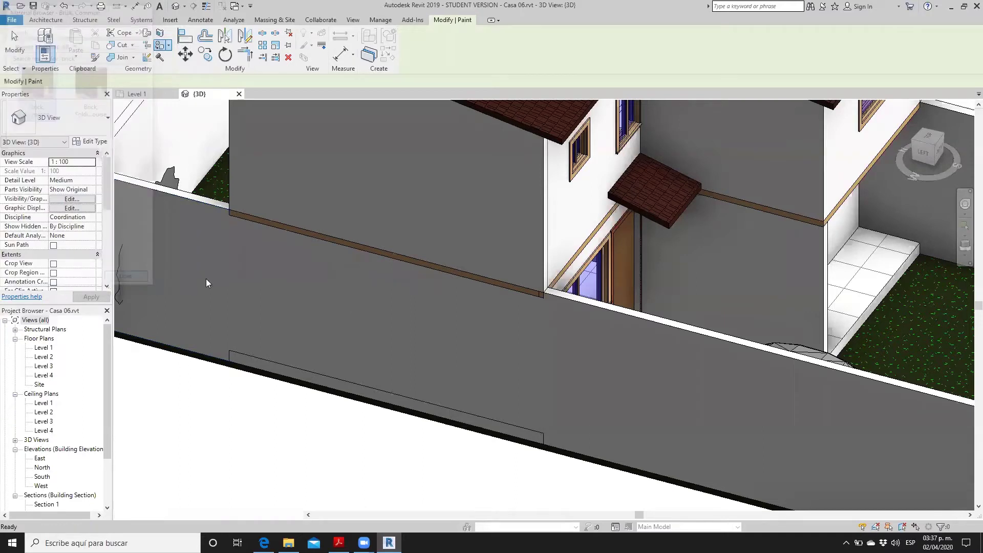
pyautogui.press('Escape')
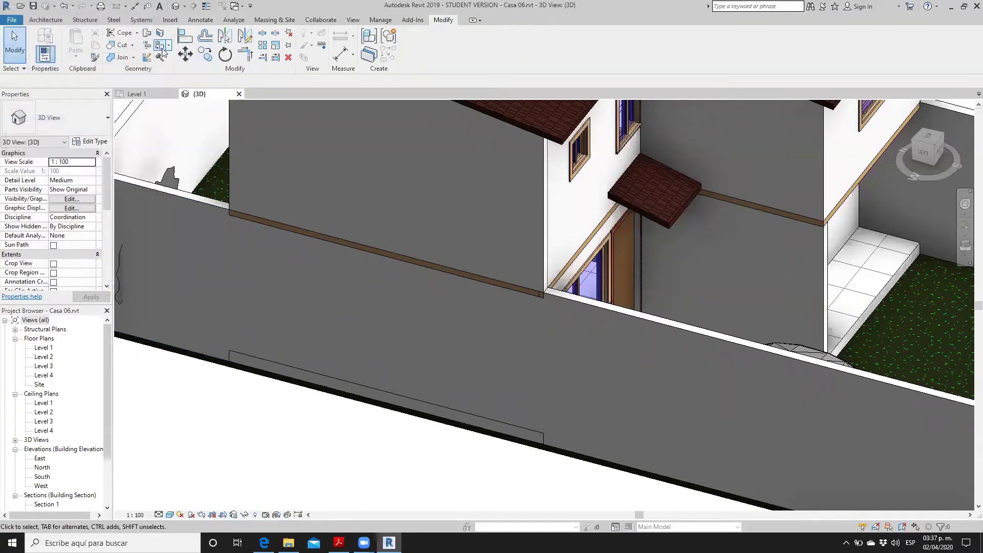
pyautogui.press('p')
pyautogui.press('t')
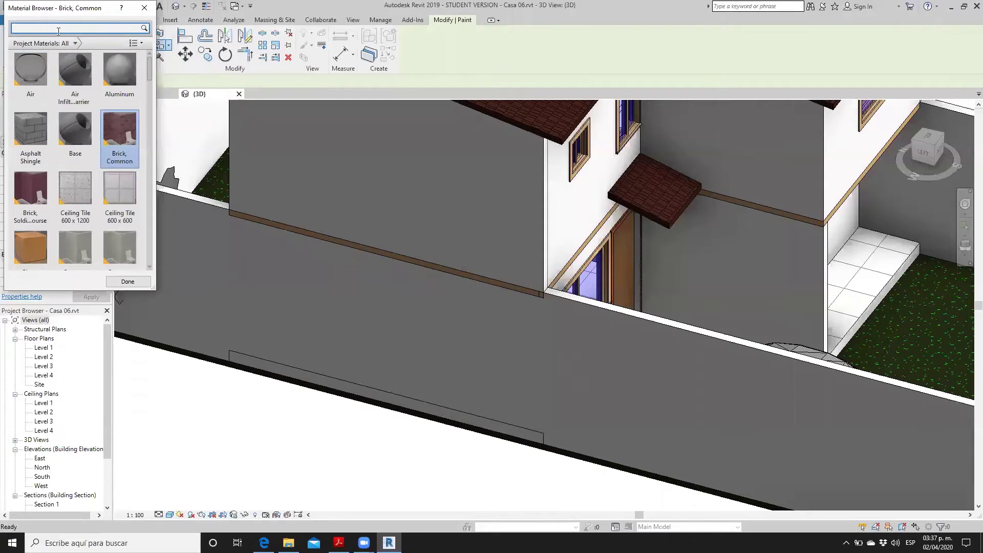
pyautogui.write('bri')
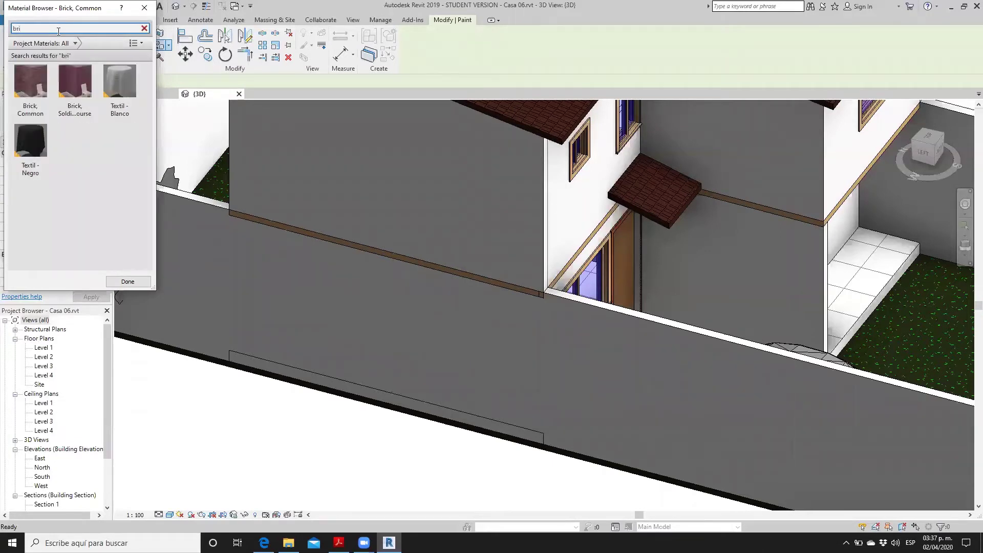
pyautogui.click(37, 78)
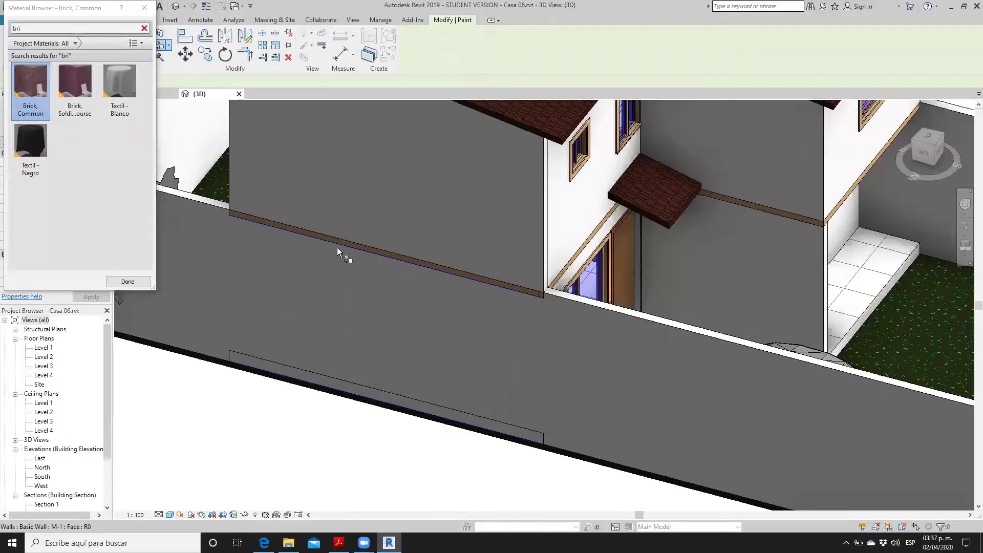
# Paint the floor slab's edge face below the wall in Brick, Common and finish painting
pyautogui.scroll(1, 526, 282)
pyautogui.scroll(1, 527, 285)
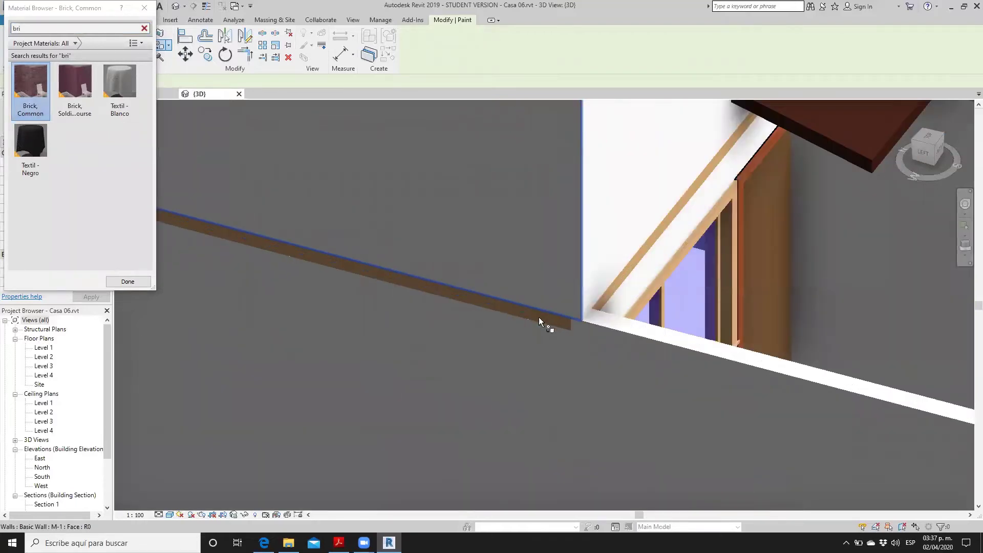
pyautogui.scroll(1, 539, 323)
pyautogui.click(538, 330)
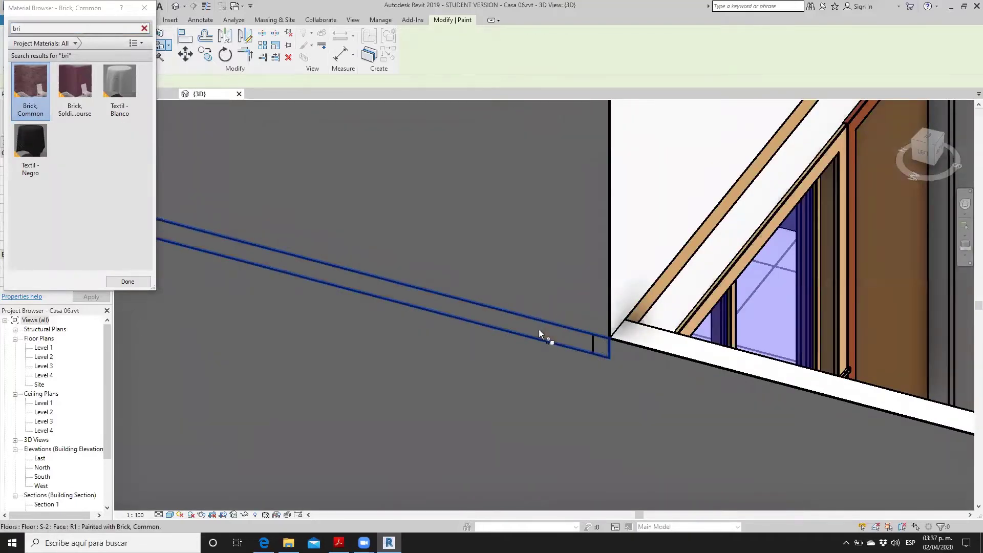
pyautogui.click(140, 282)
pyautogui.scroll(-2, 486, 282)
pyautogui.scroll(-1, 487, 282)
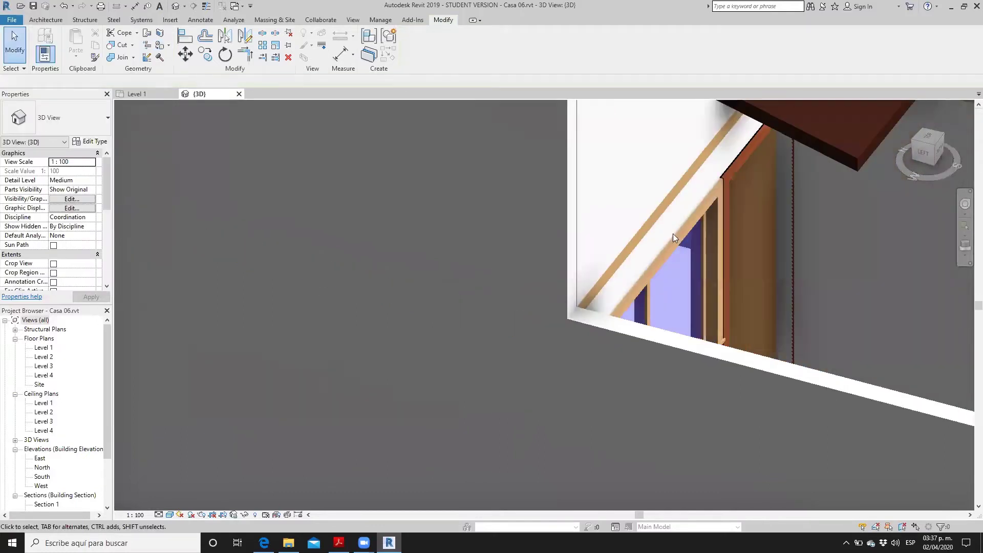
# Paint the floor face beside the entrance with Brick, Common, then close the Material Browser
pyautogui.click(161, 45)
pyautogui.write('bri')
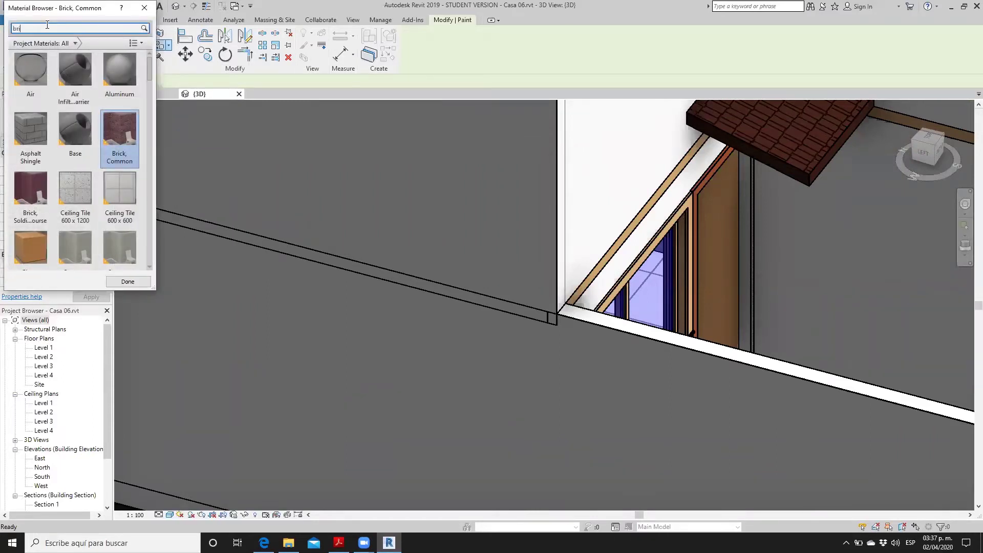
pyautogui.click(28, 80)
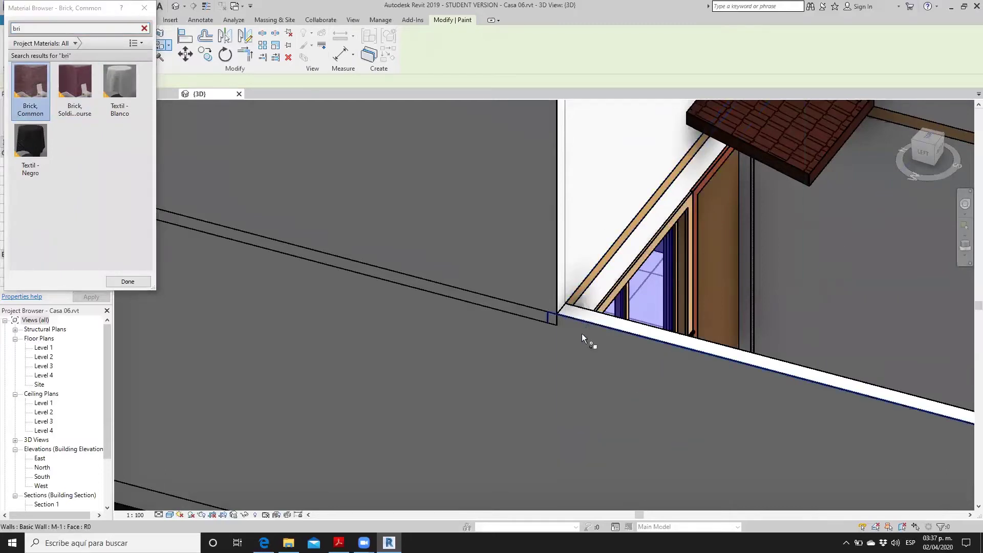
pyautogui.scroll(2, 596, 325)
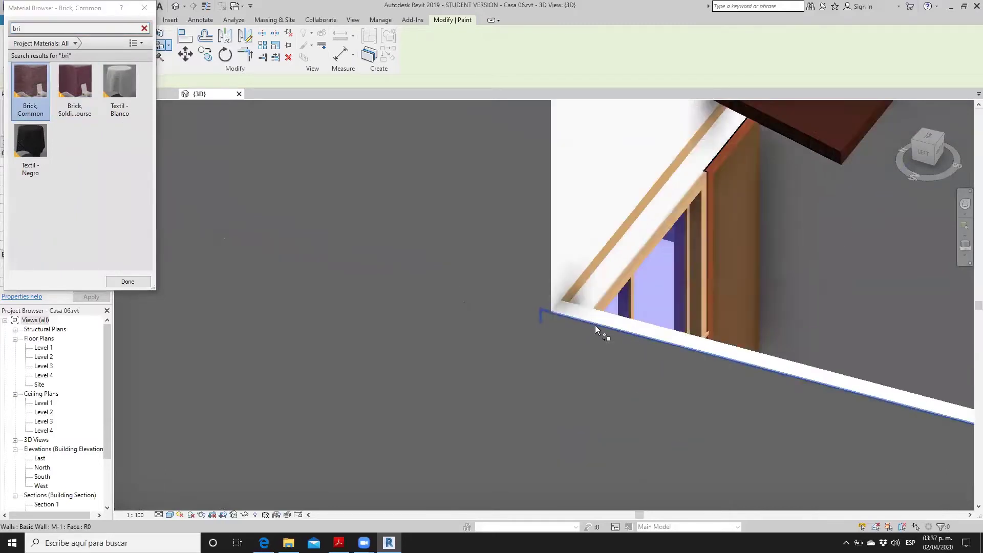
pyautogui.scroll(2, 595, 325)
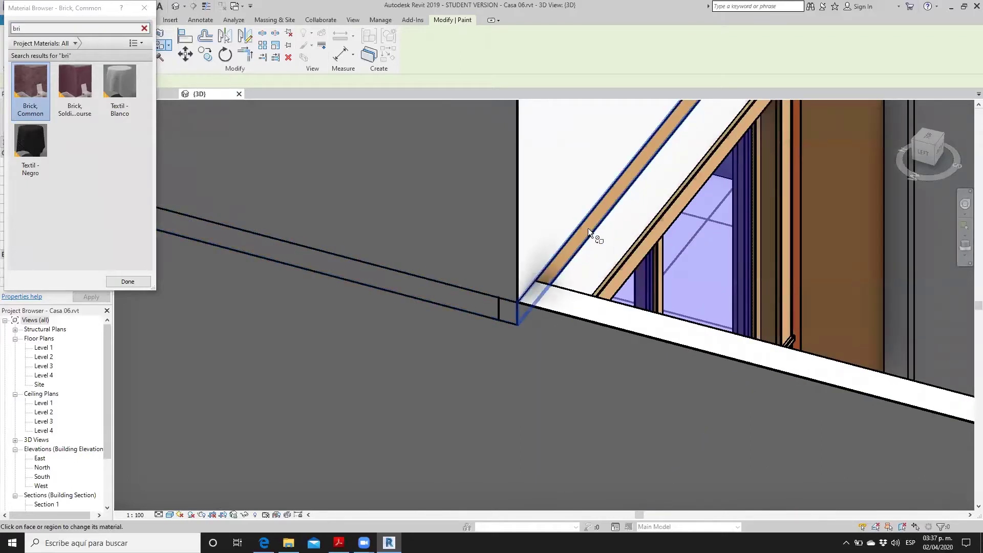
pyautogui.click(481, 305)
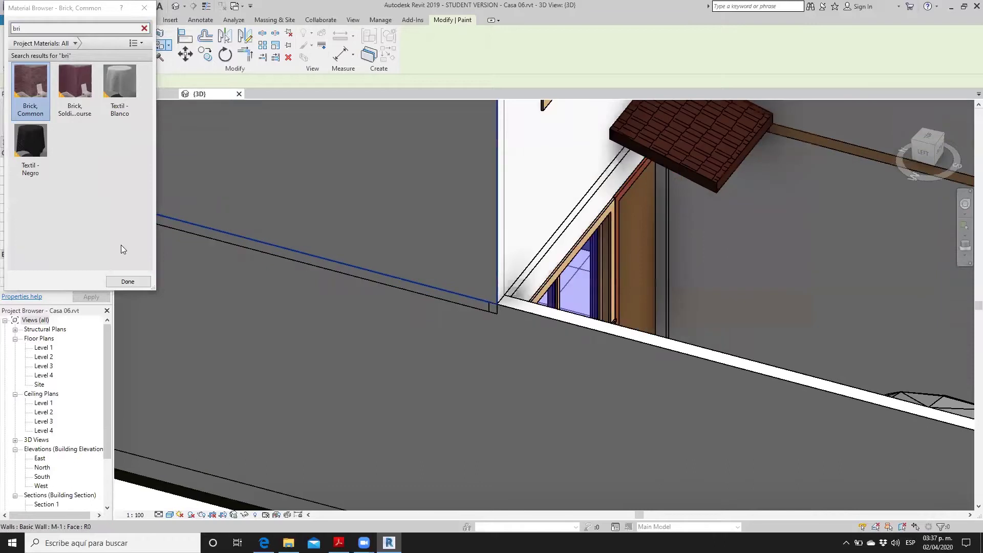
pyautogui.click(124, 282)
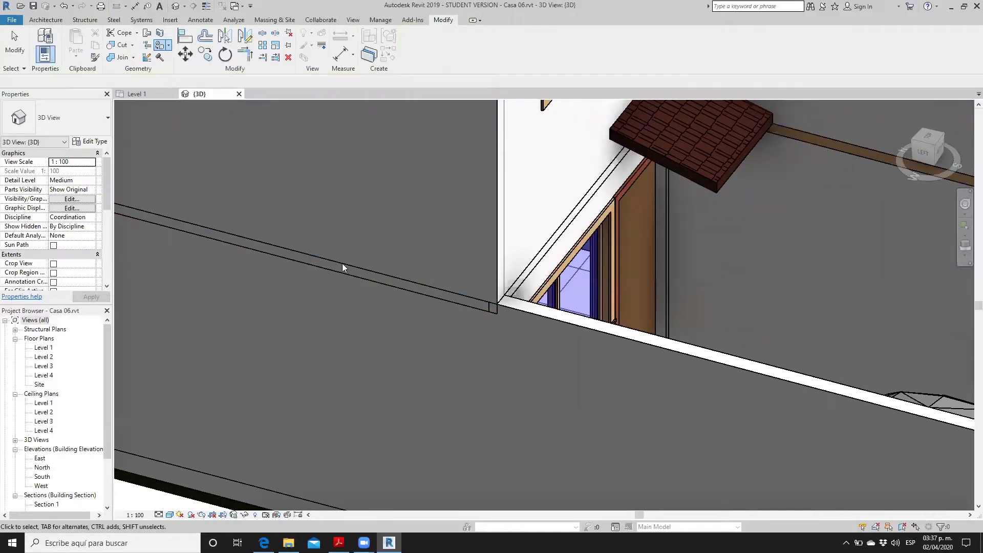
# Set Linework to <Invisible lines> and hide the long and sloped edge lines along the wall
pyautogui.click(322, 47)
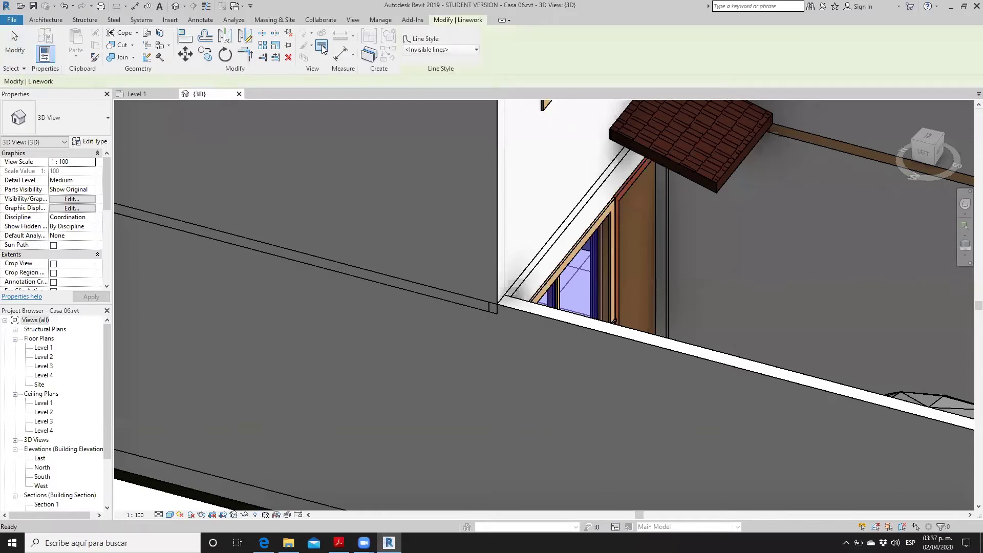
pyautogui.click(463, 50)
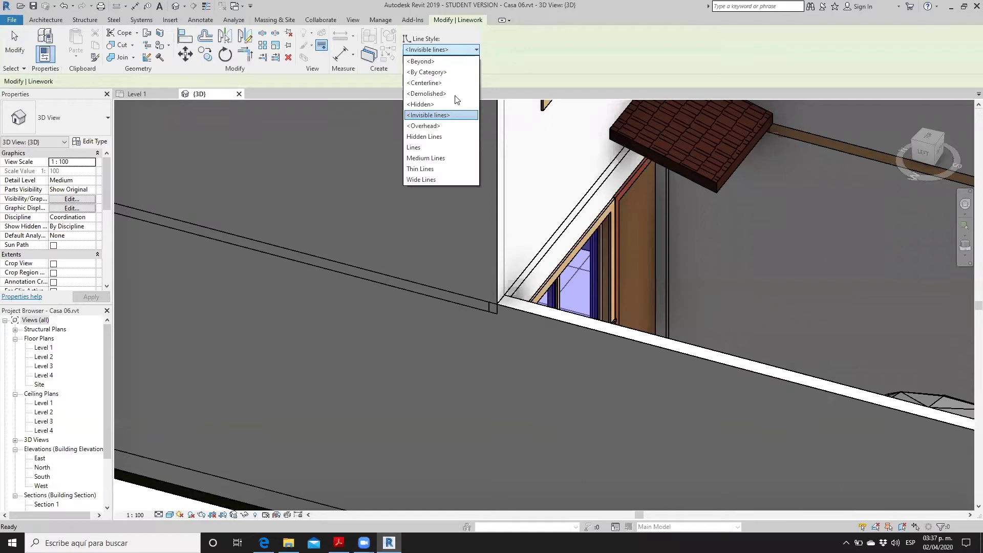
pyautogui.click(437, 115)
pyautogui.click(419, 310)
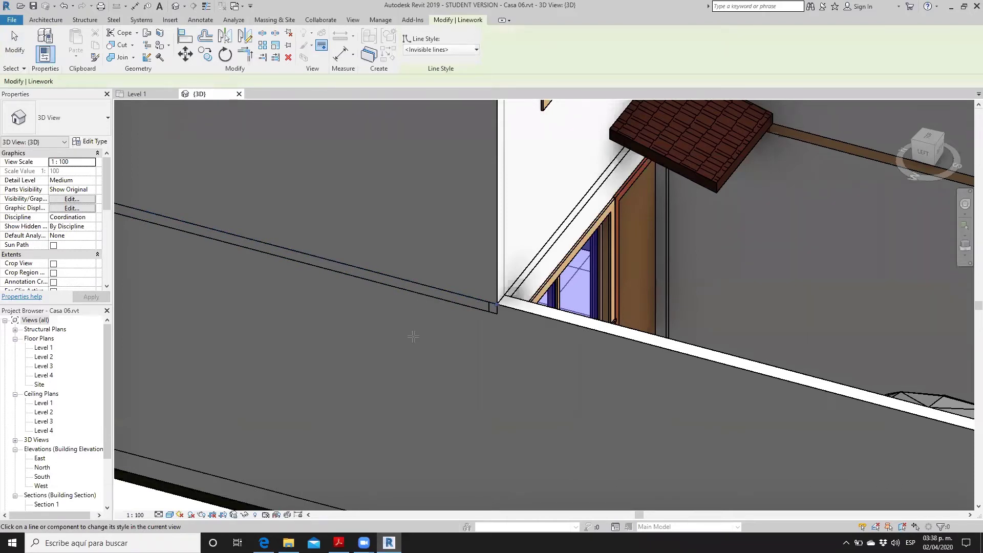
pyautogui.click(411, 281)
pyautogui.click(439, 302)
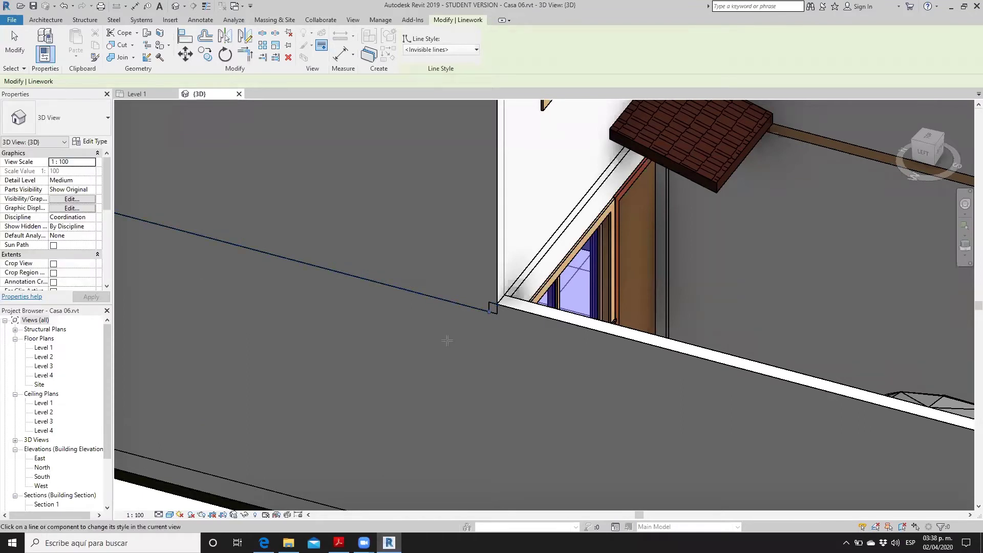
pyautogui.click(439, 305)
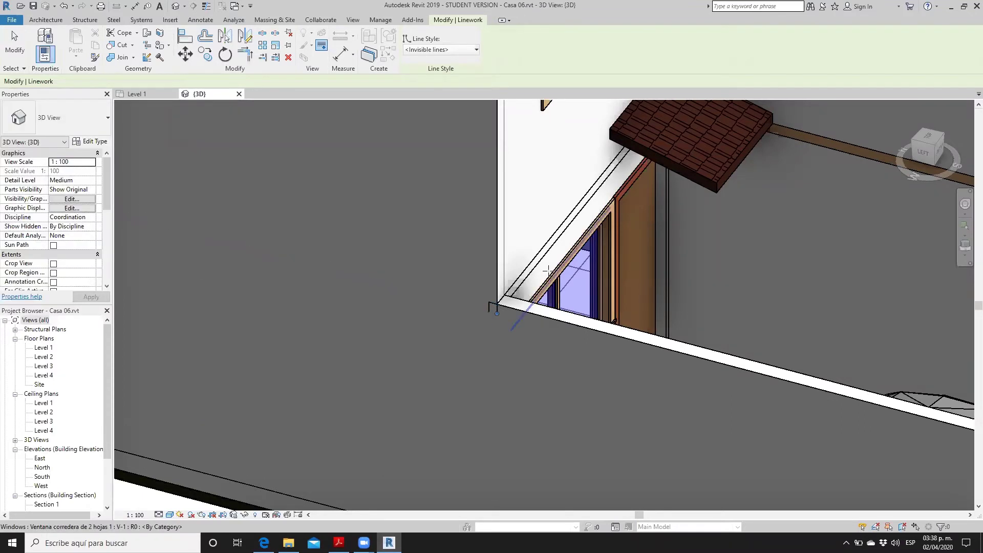
# Hide the two diagonal wall edges, the corner's vertical edge and the slab's bottom edge
pyautogui.click(543, 257)
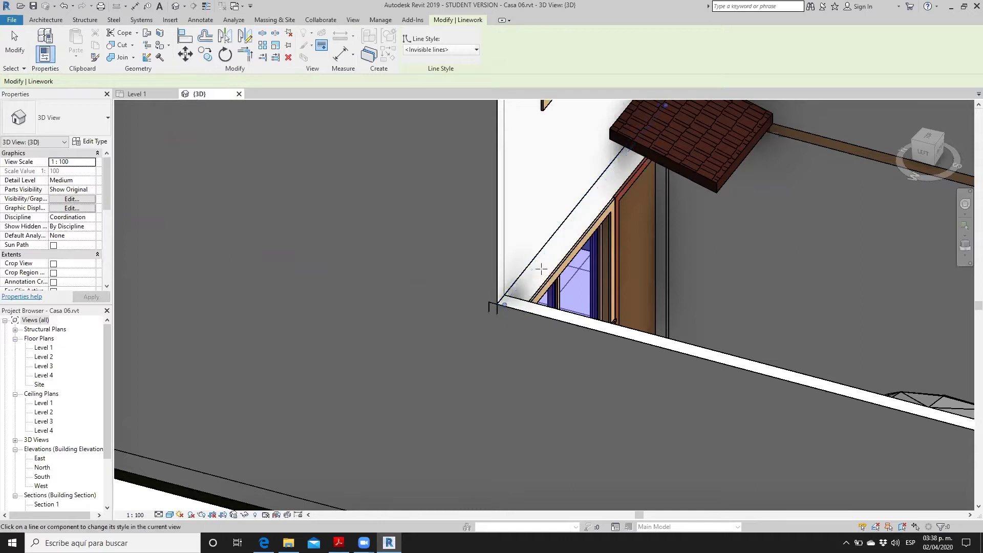
pyautogui.click(543, 252)
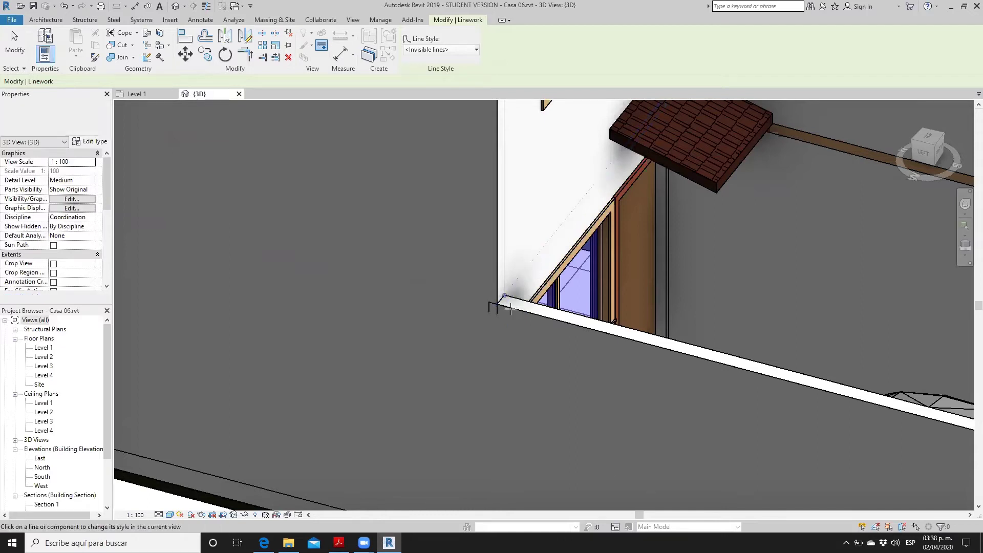
pyautogui.scroll(3, 493, 320)
pyautogui.click(468, 307)
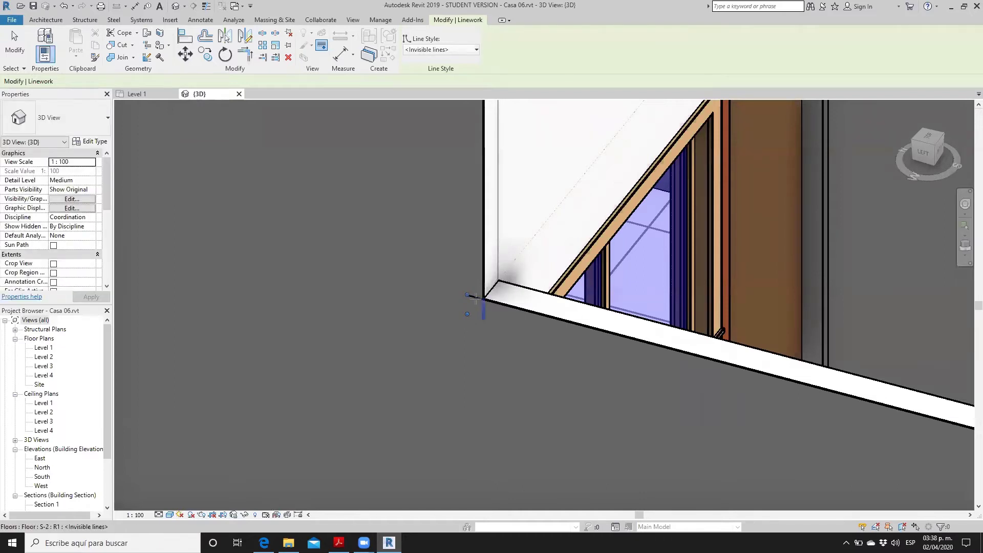
pyautogui.click(489, 301)
pyautogui.scroll(-3, 512, 289)
pyautogui.scroll(-2, 524, 276)
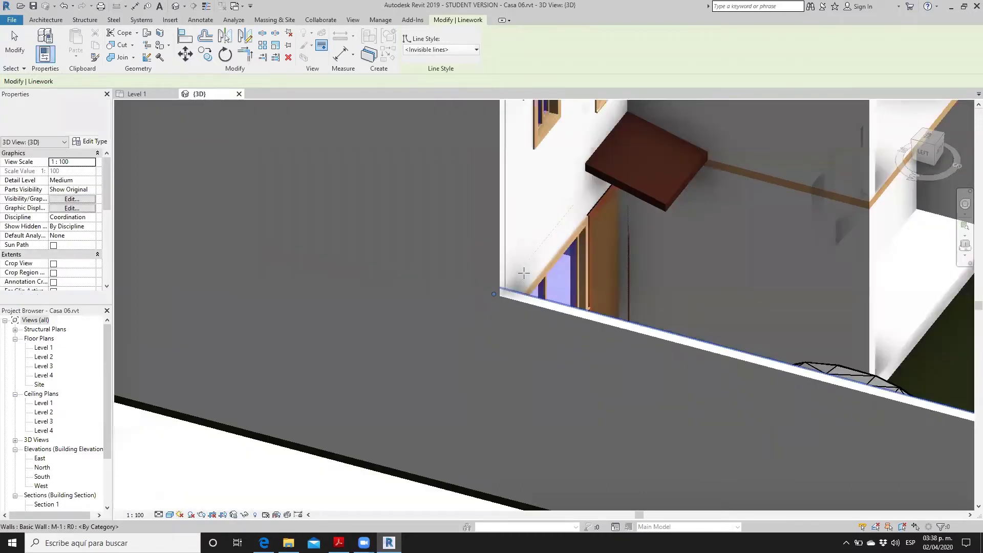
pyautogui.scroll(-2, 494, 353)
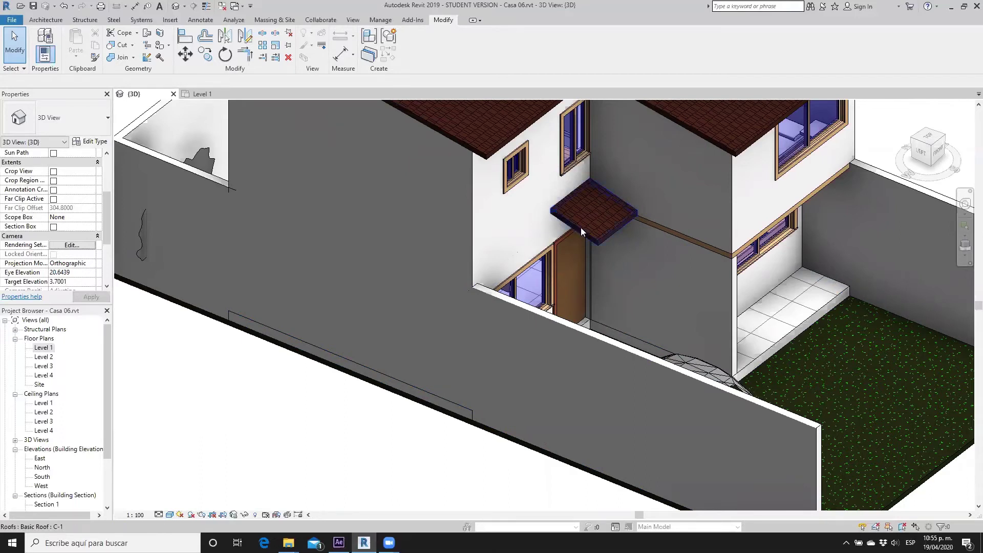
pyautogui.moveTo(593, 229)
pyautogui.keyDown('shift'); pyautogui.mouseDown(button='middle')
pyautogui.moveTo(608, 255)
pyautogui.moveTo(582, 289)
pyautogui.mouseUp(button='middle'); pyautogui.keyUp('shift')
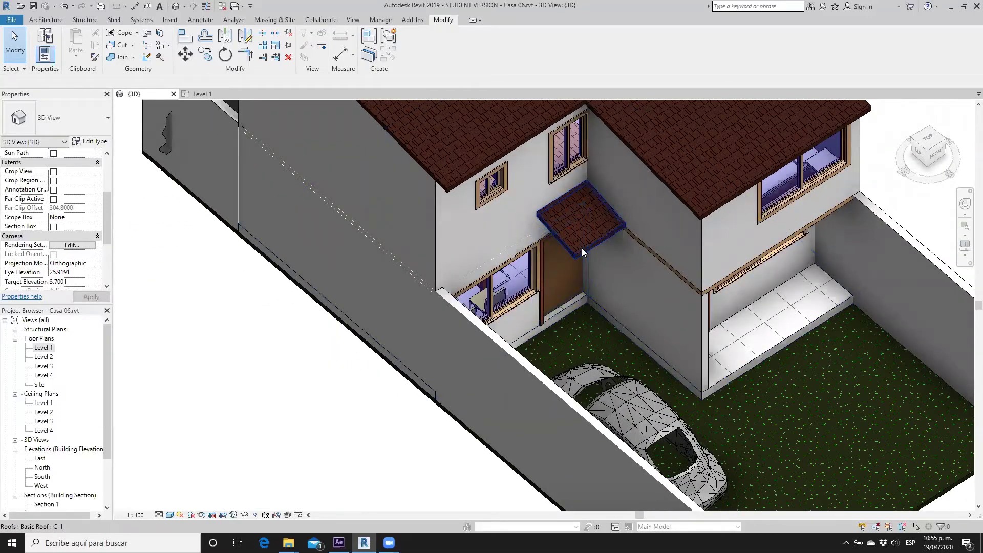
# Open the Level 1 plan and frame the dining room, stairs, kitchen and garage
pyautogui.doubleClick(43, 348)
pyautogui.scroll(-2, 476, 253)
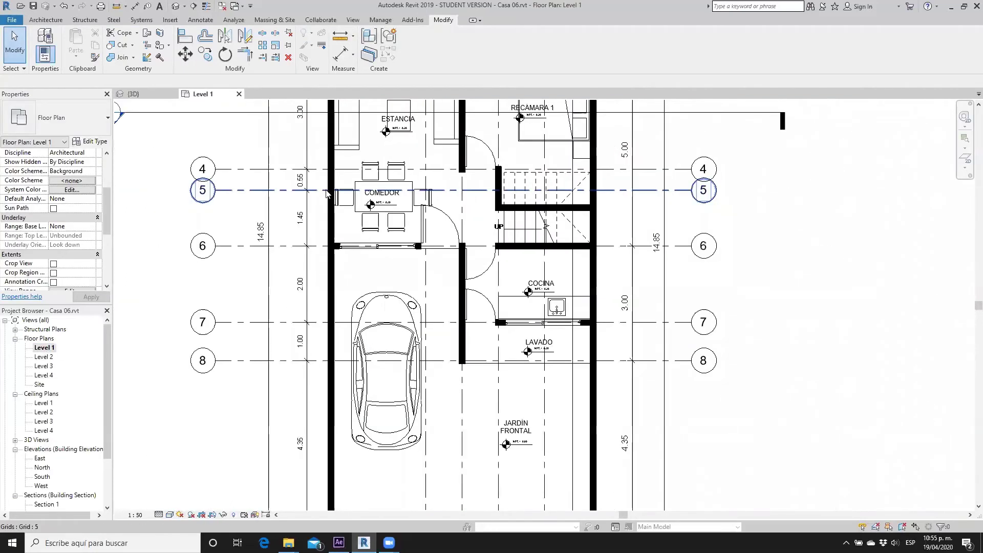
pyautogui.scroll(2, 475, 253)
pyautogui.scroll(1, 445, 271)
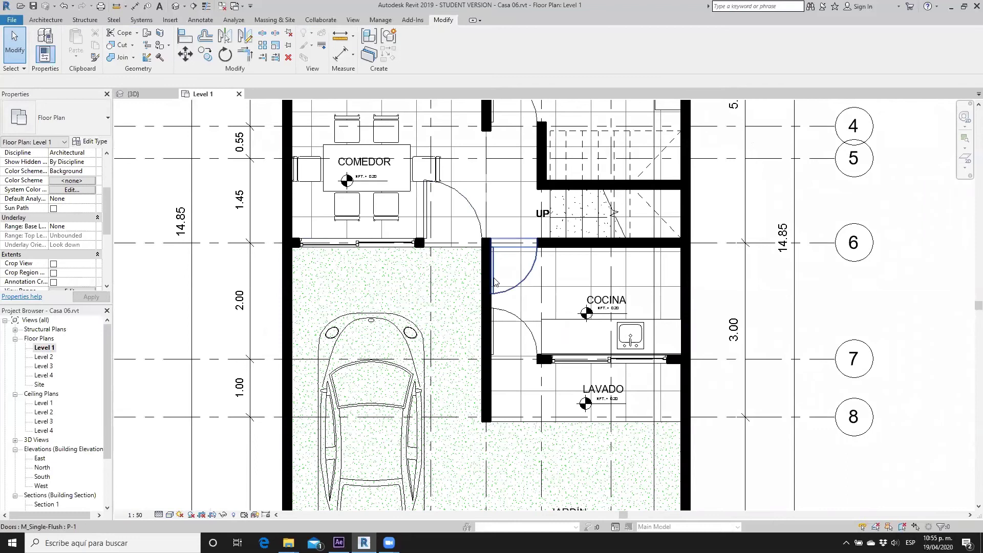
pyautogui.moveTo(444, 270); pyautogui.dragTo(454, 311, button='middle')
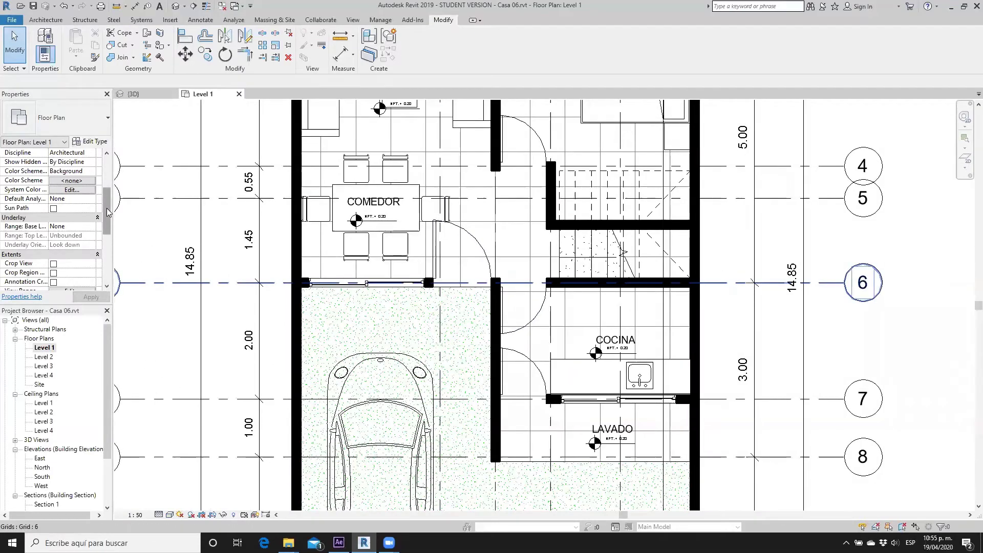
pyautogui.moveTo(108, 213)
pyautogui.mouseDown()
pyautogui.moveTo(111, 234)
pyautogui.moveTo(109, 203)
pyautogui.moveTo(105, 225)
pyautogui.mouseUp()
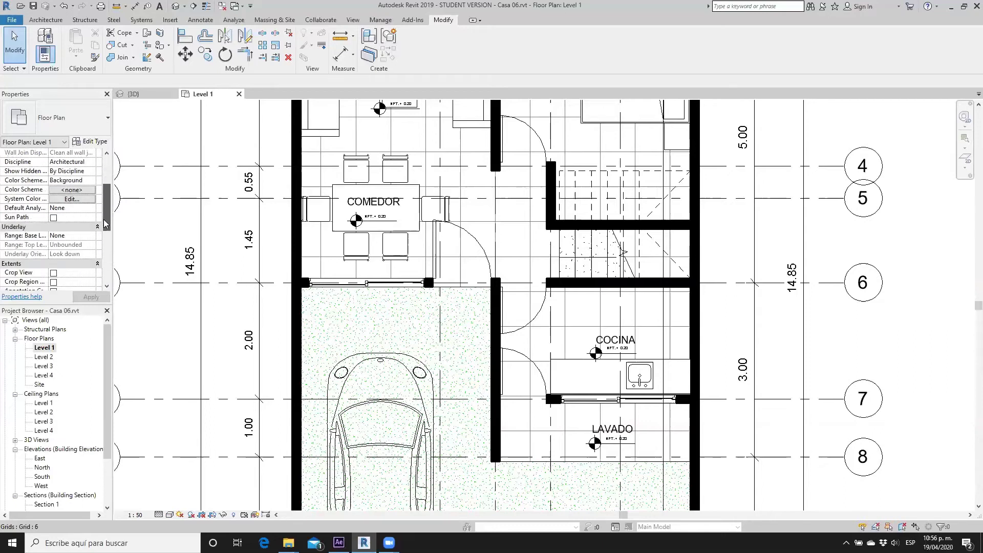
# Set the Level 1 plan's Underlay base level to Level 2 and apply it
pyautogui.click(93, 230)
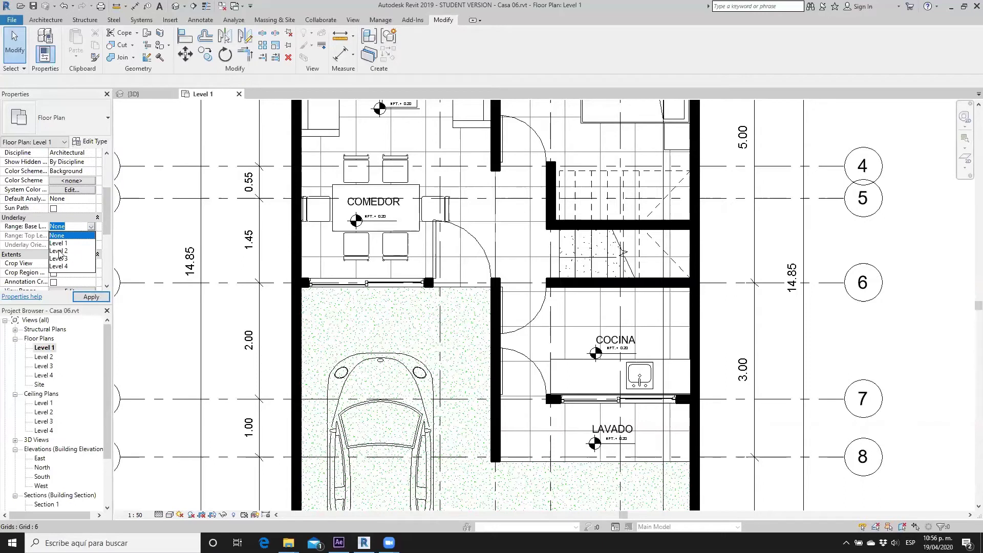
pyautogui.click(60, 250)
pyautogui.click(88, 297)
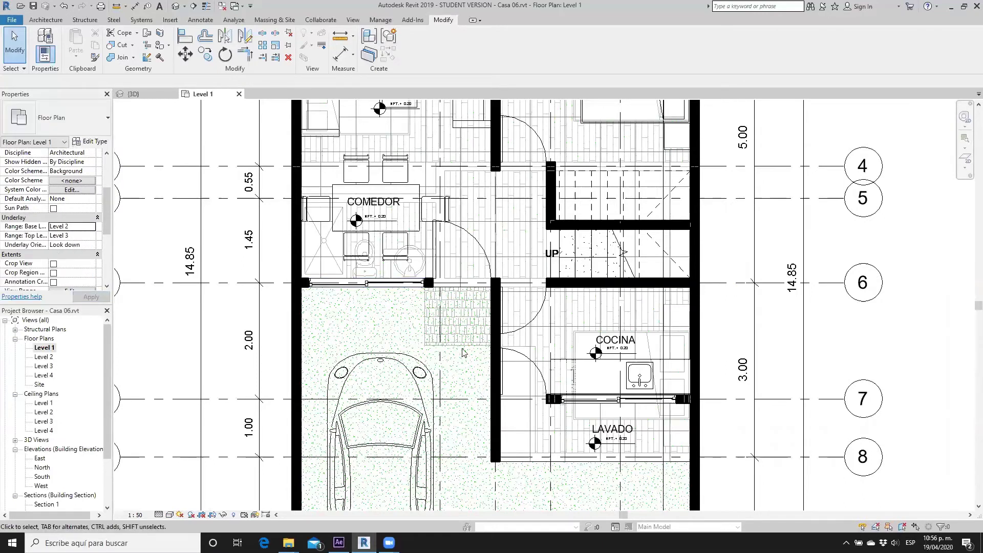
pyautogui.scroll(2, 447, 327)
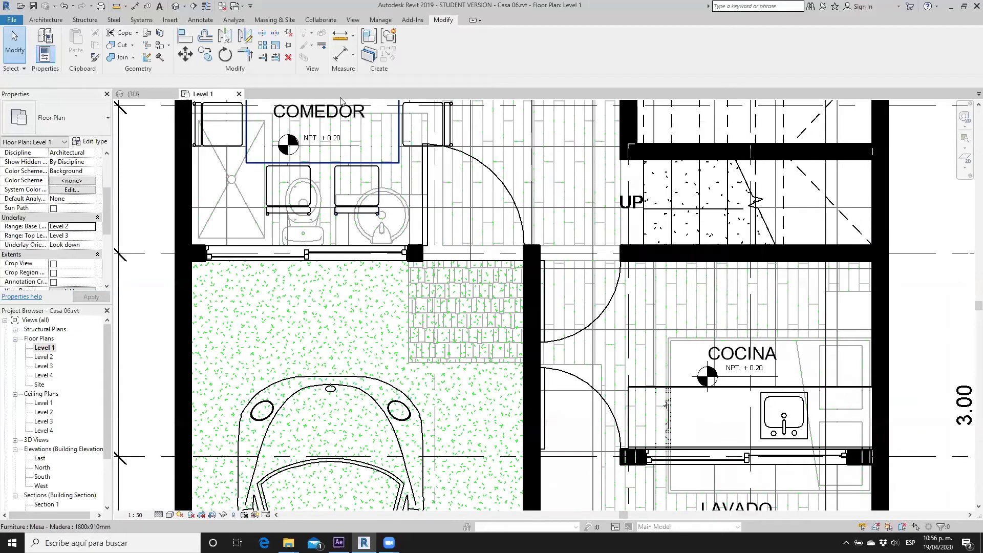
# Apply the <Overhead> line style to the canopy roof's left and bottom edges
pyautogui.click(322, 46)
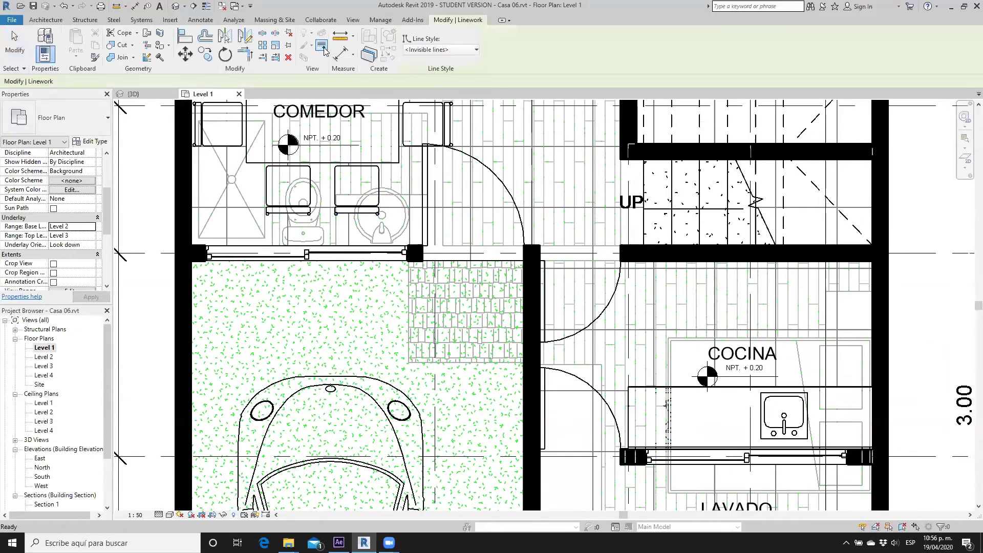
pyautogui.click(458, 53)
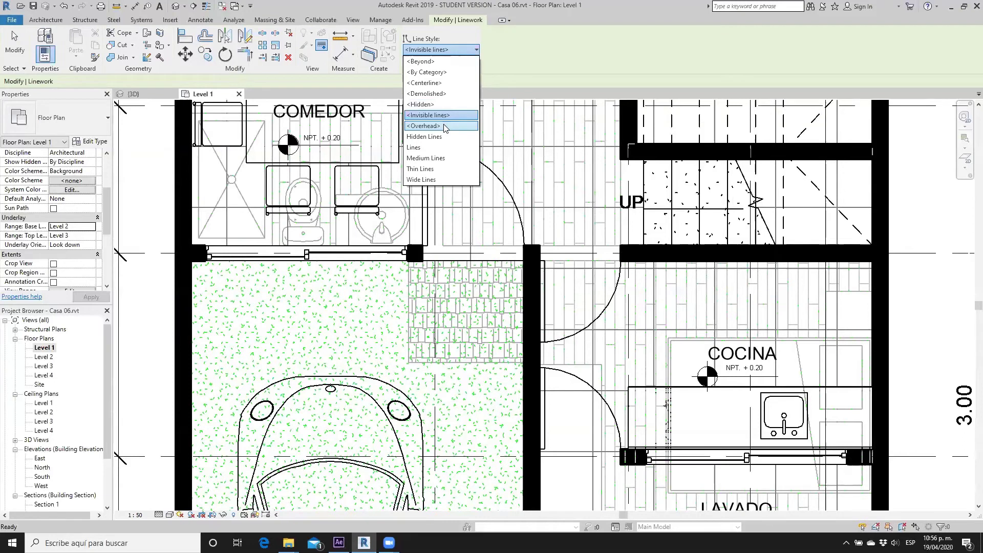
pyautogui.click(443, 126)
pyautogui.click(410, 297)
pyautogui.click(453, 362)
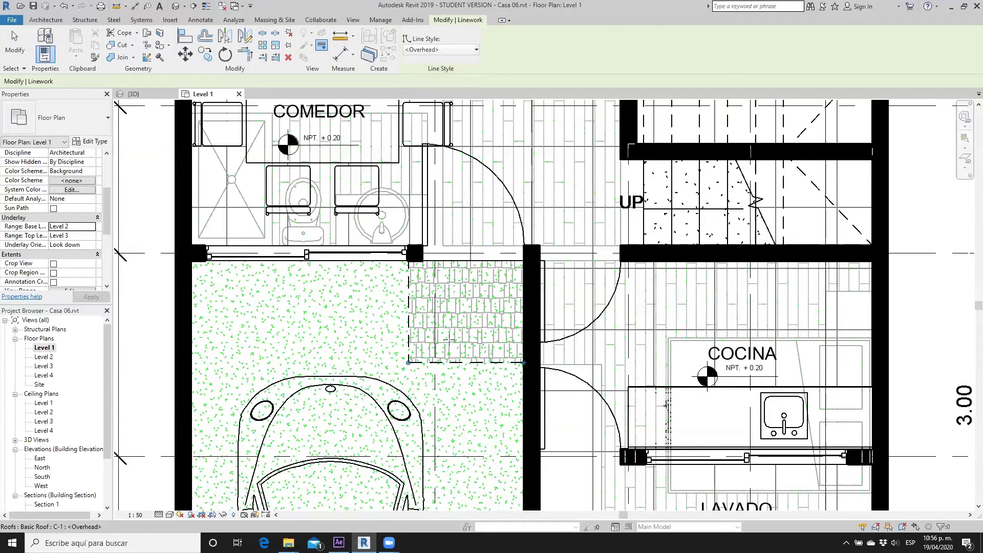
pyautogui.press('Escape')
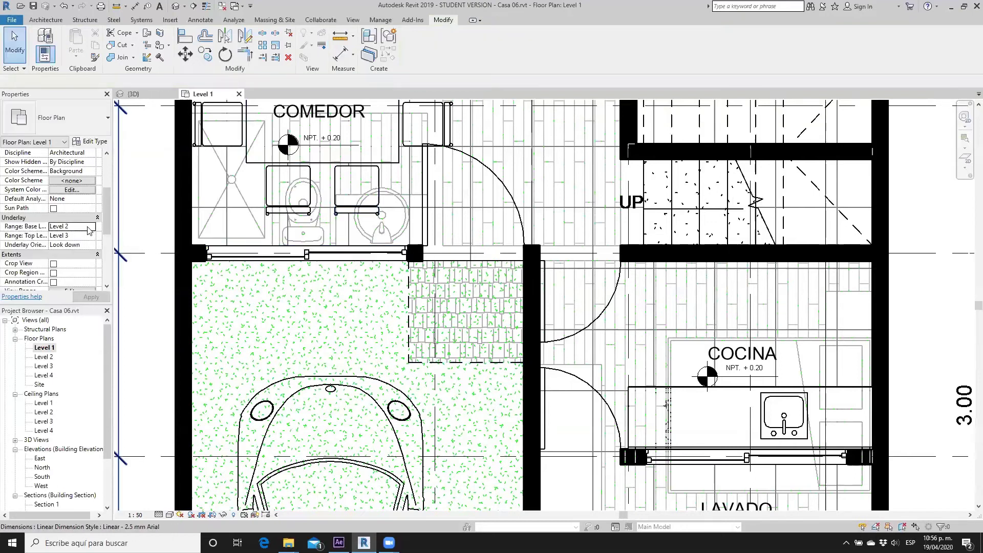
# Set the Underlay base level back to None, zoom to the canopy, and switch to {3D}
pyautogui.click(90, 230)
pyautogui.click(83, 235)
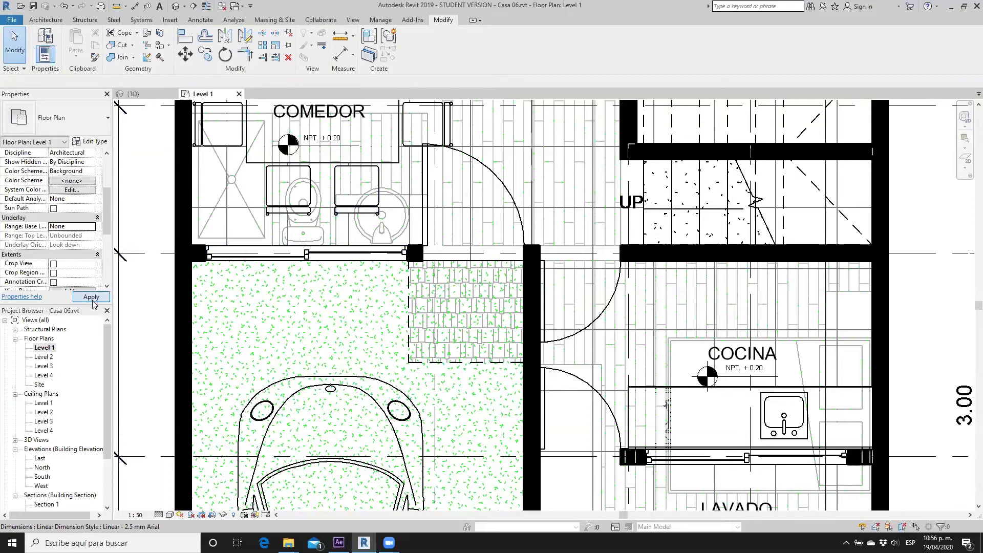
pyautogui.click(93, 298)
pyautogui.scroll(-3, 504, 230)
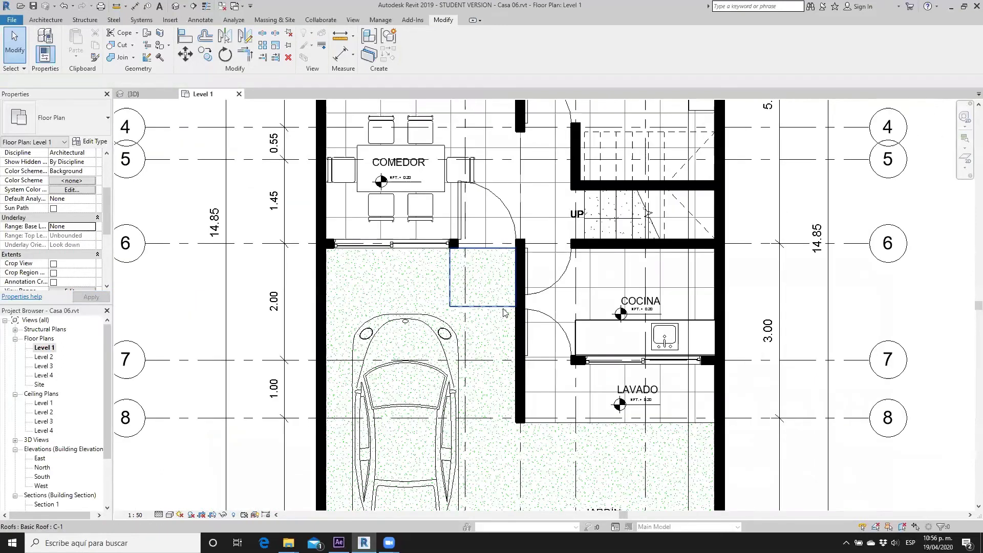
pyautogui.scroll(1, 470, 306)
pyautogui.scroll(2, 470, 306)
pyautogui.scroll(1, 445, 270)
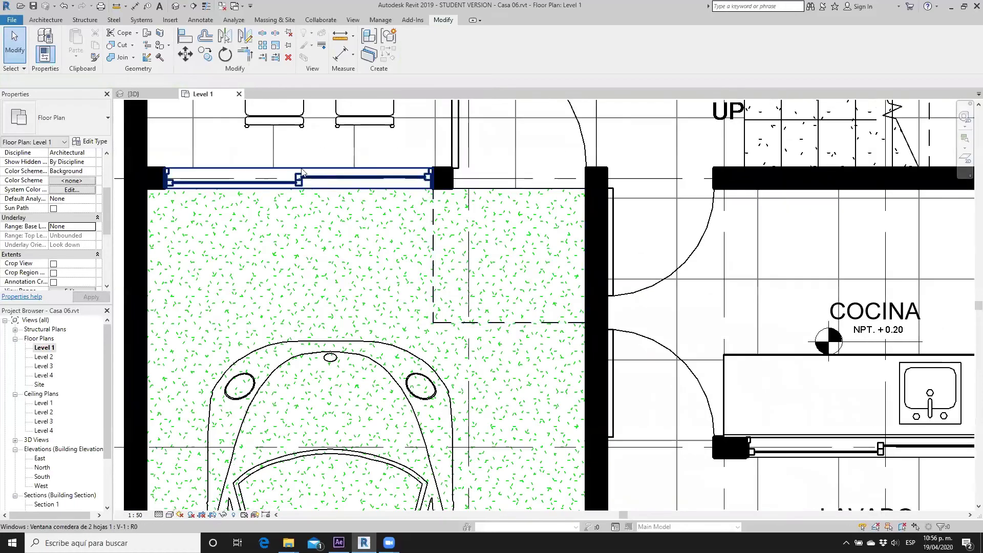
pyautogui.click(174, 7)
# Drag the canopy roof's outer footprint line outward, finish the sketch, and reopen Level 1
pyautogui.click(610, 236)
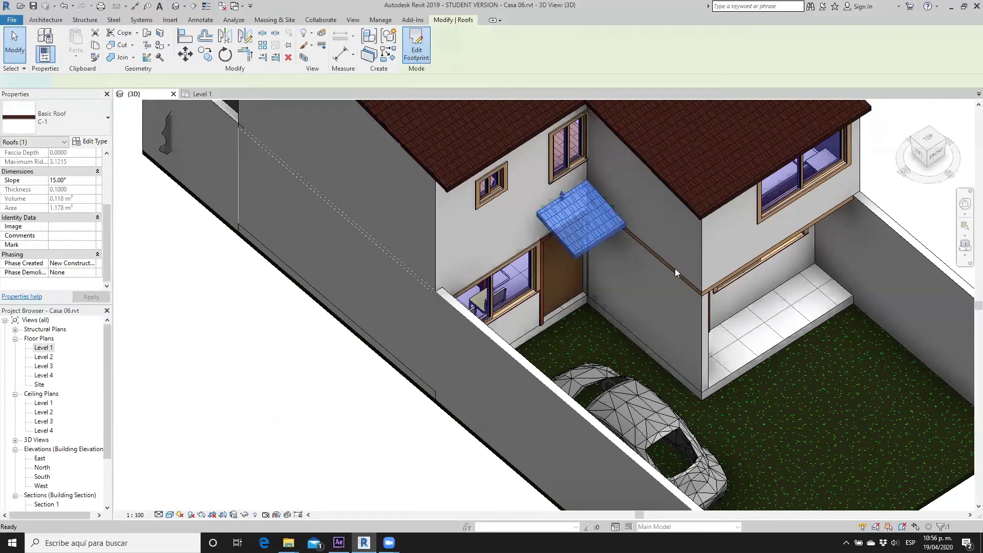
pyautogui.click(595, 249)
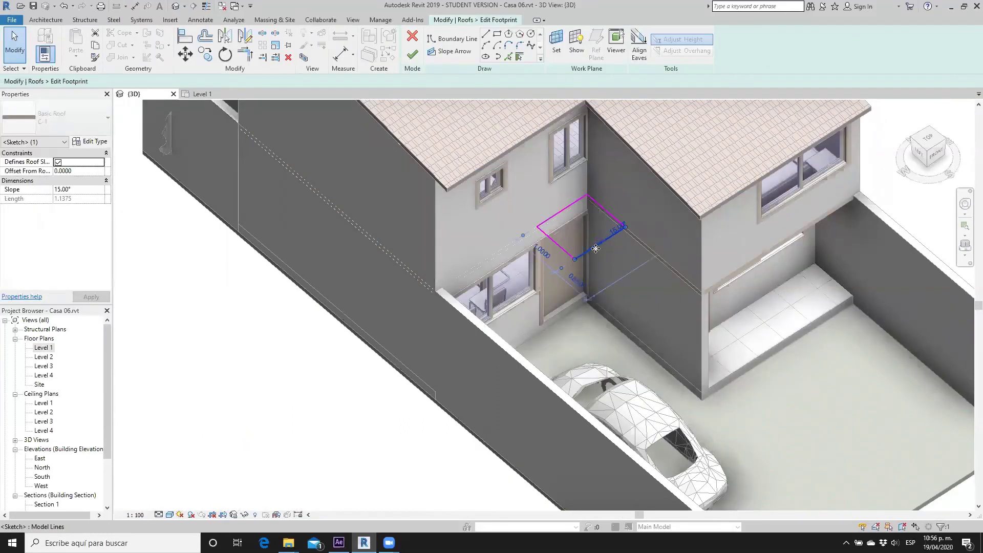
pyautogui.moveTo(596, 249); pyautogui.dragTo(659, 287)
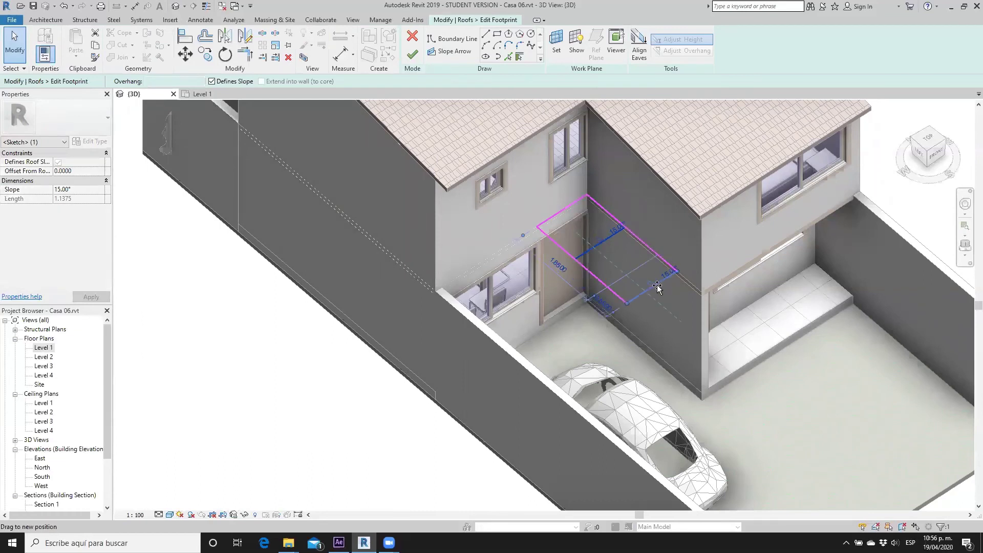
pyautogui.click(414, 51)
pyautogui.doubleClick(46, 347)
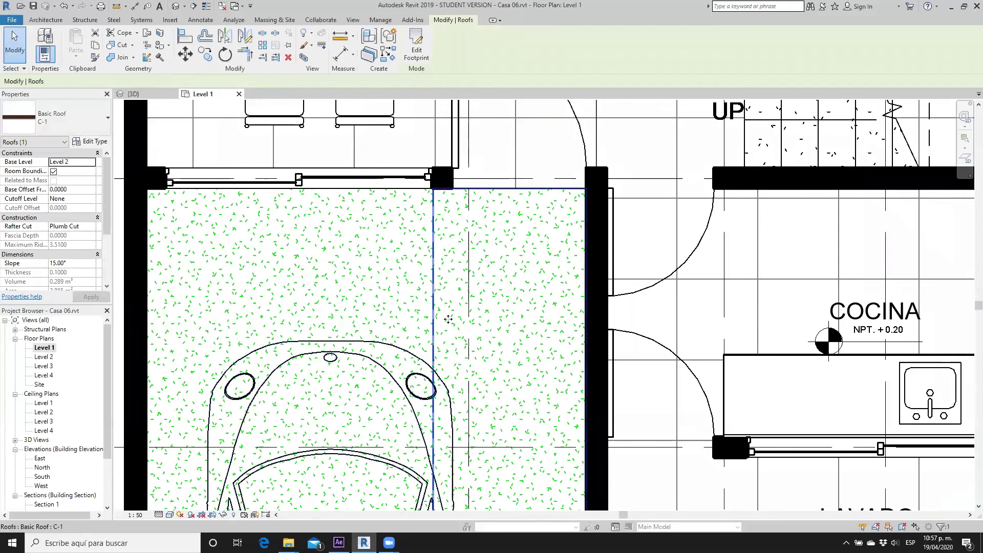
# Drag the canopy footprint's bottom line upward, shrinking the roof to 0.121 m³
pyautogui.scroll(-3, 448, 319)
pyautogui.scroll(2, 501, 477)
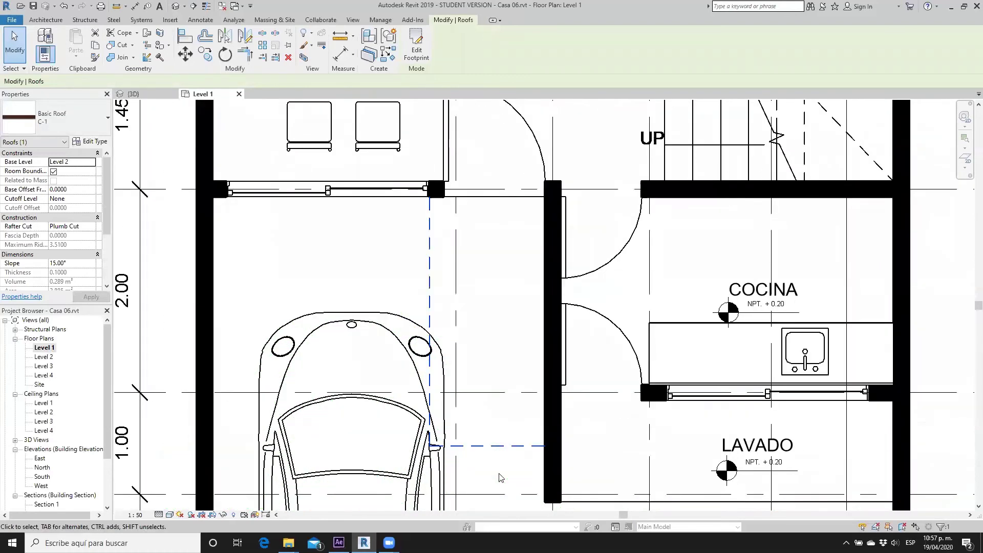
pyautogui.moveTo(501, 478); pyautogui.dragTo(482, 443, button='middle')
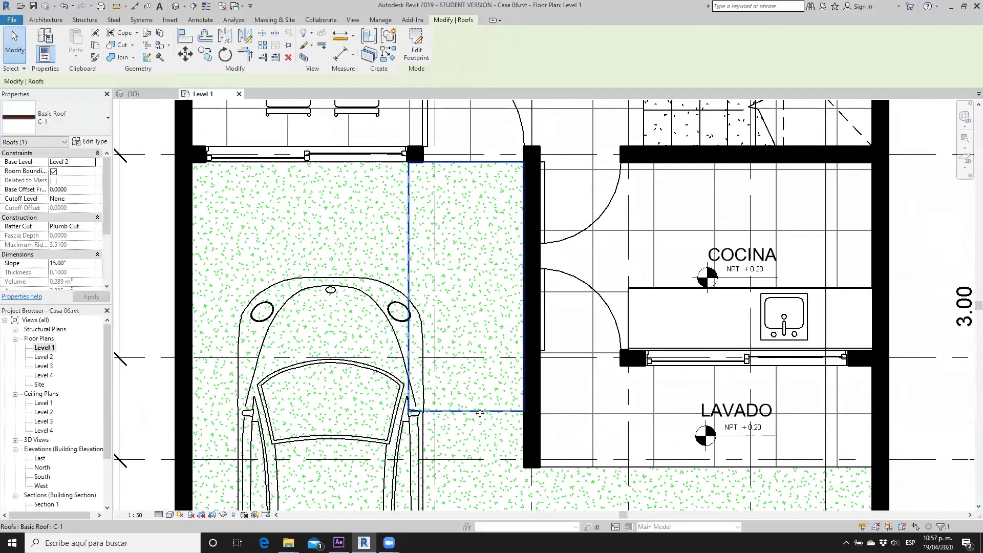
pyautogui.doubleClick(438, 285)
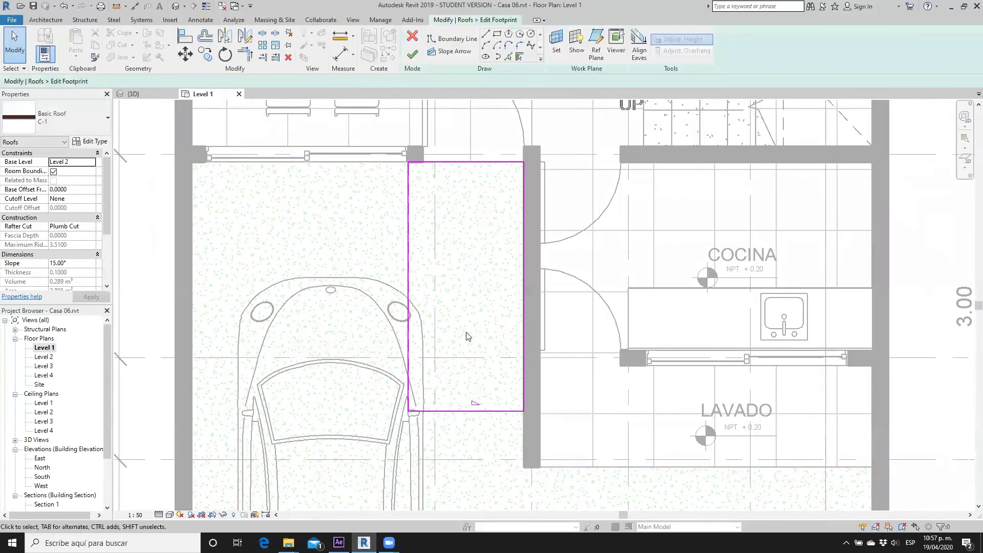
pyautogui.moveTo(477, 411); pyautogui.dragTo(432, 269)
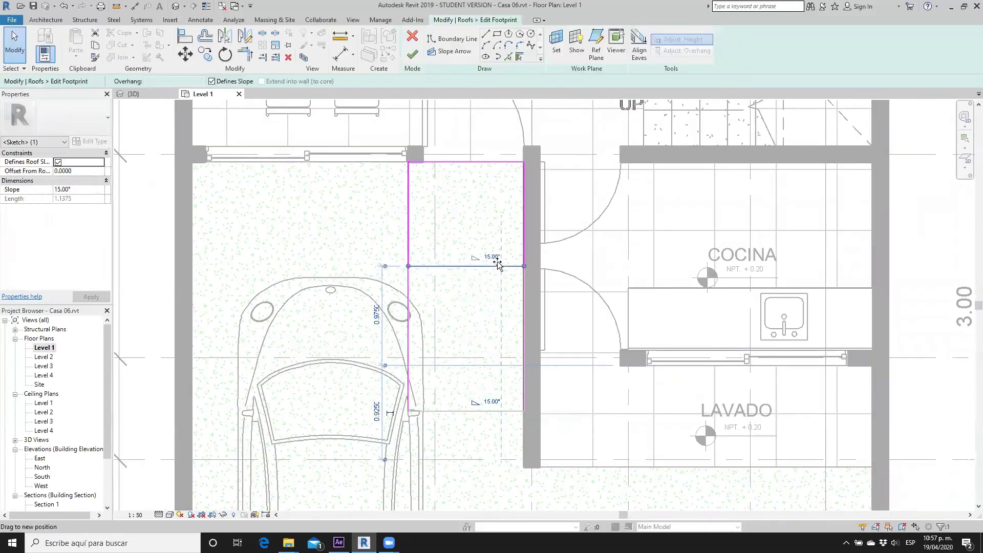
pyautogui.press('Escape')
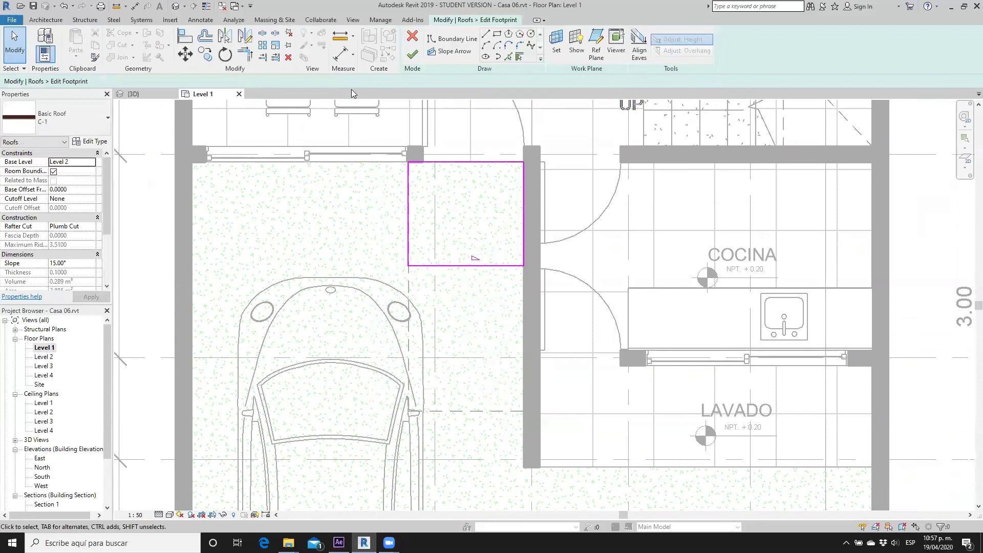
pyautogui.click(413, 54)
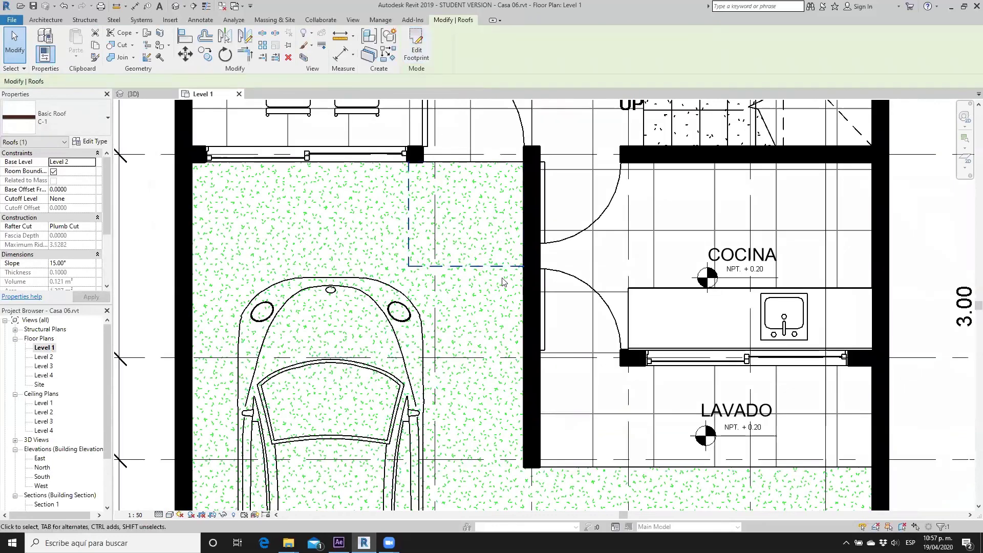
# Return to the {3D} view to see the shortened entrance canopy above the door
pyautogui.click(174, 8)
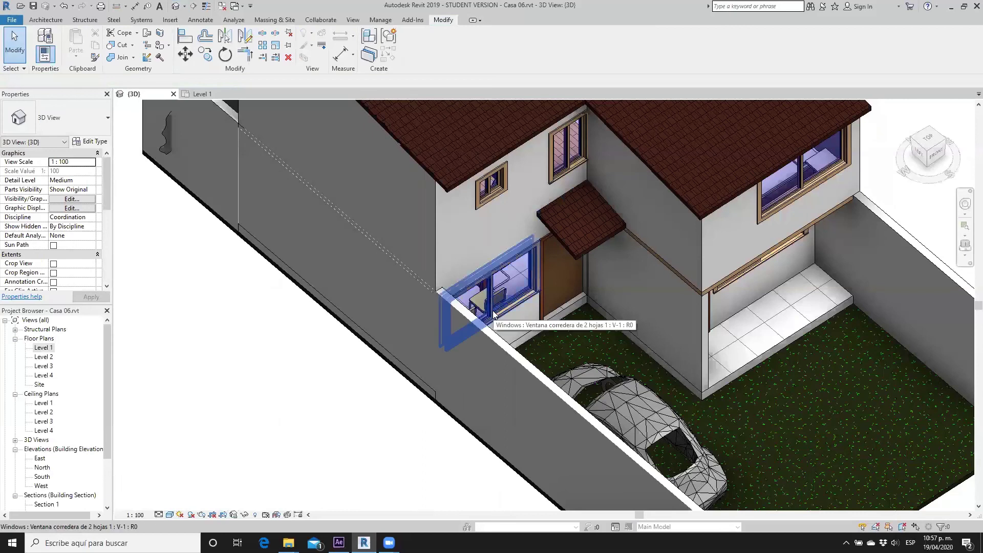